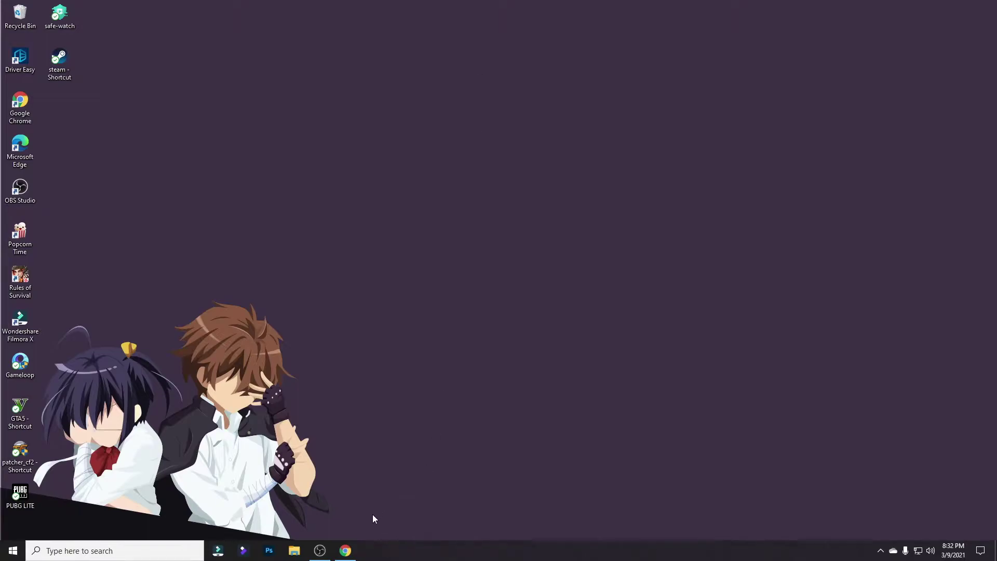
Restore Chrome from the taskbar and switch to the AdSense dashboard tab.
mouse_move(346, 551)
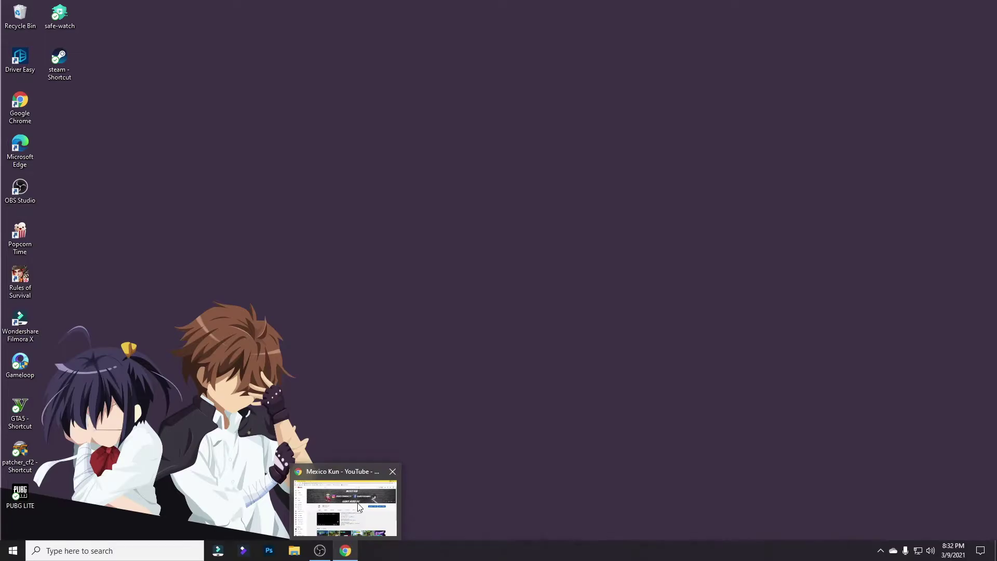
click(360, 506)
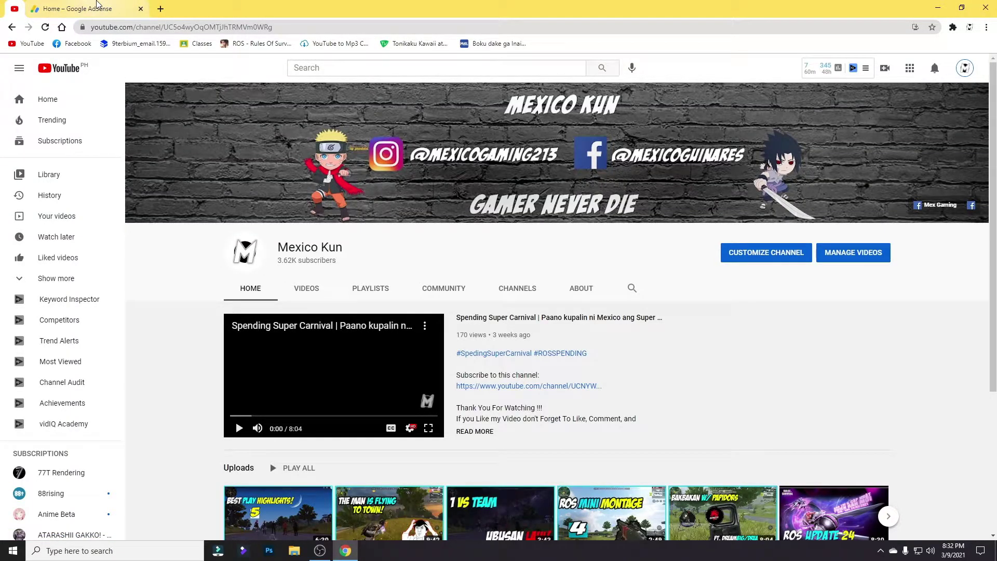
click(96, 4)
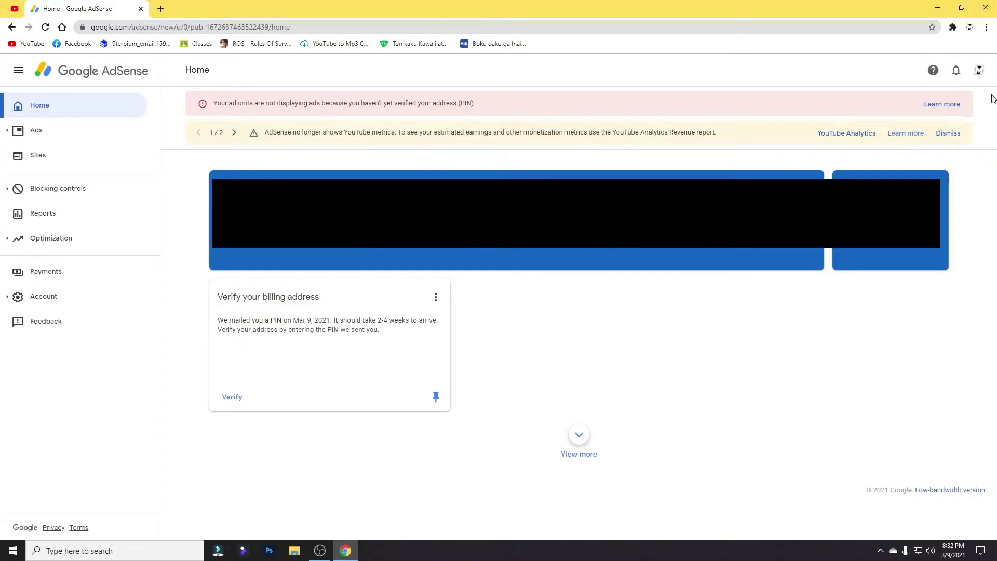
Open the 'Address verification (PIN) overview' help from the billing-address card's menu.
triple_click(452, 103)
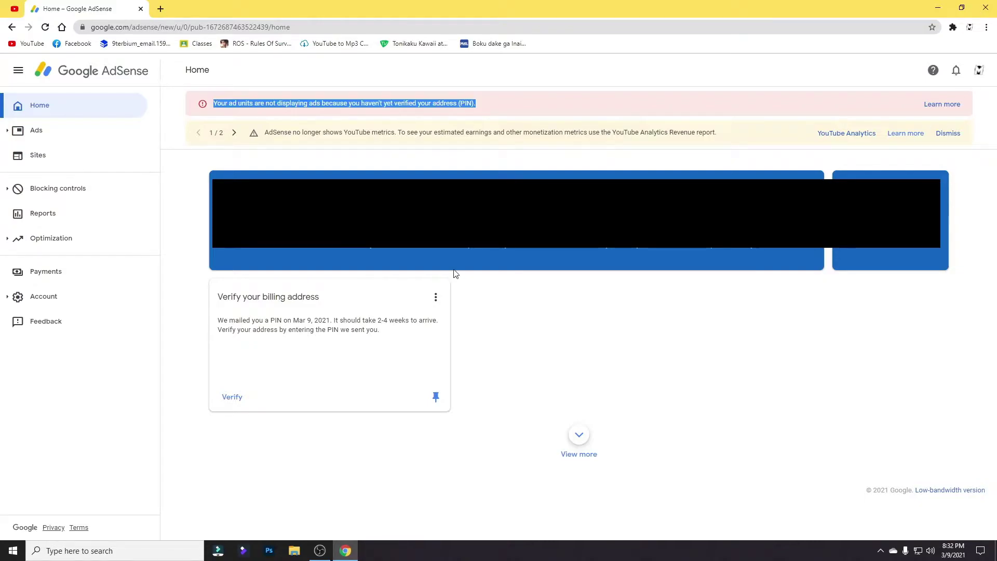
click(437, 298)
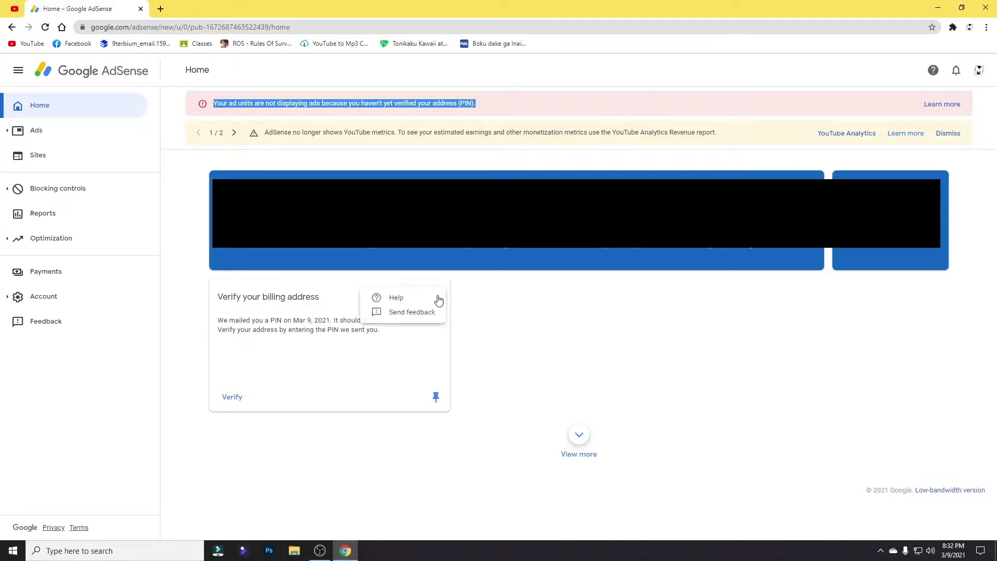
click(382, 361)
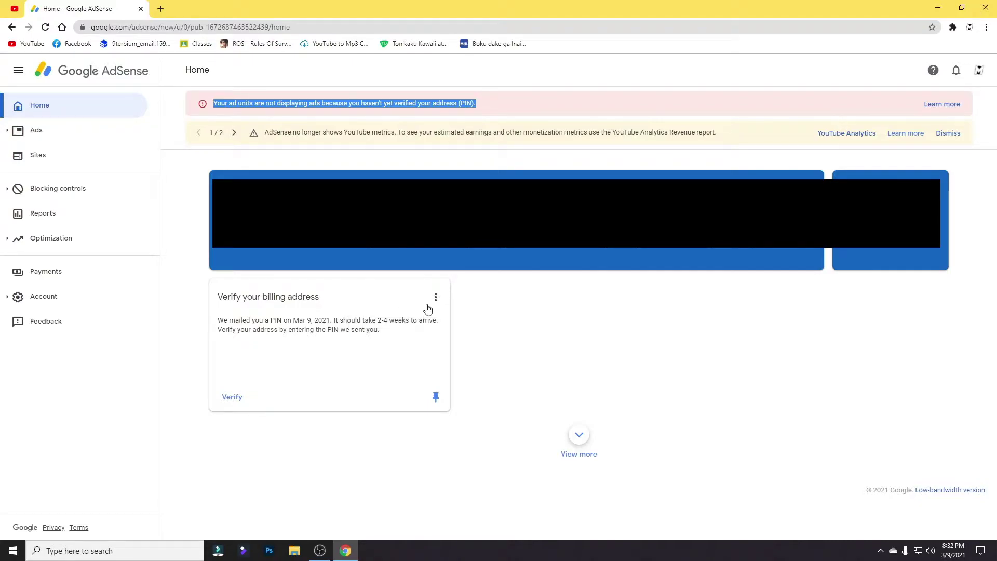
click(435, 300)
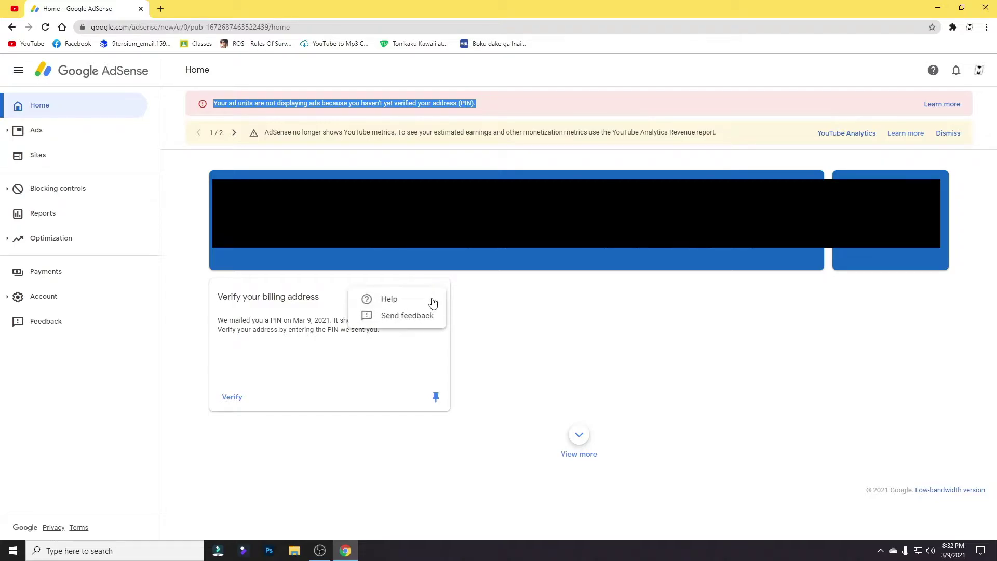
click(406, 307)
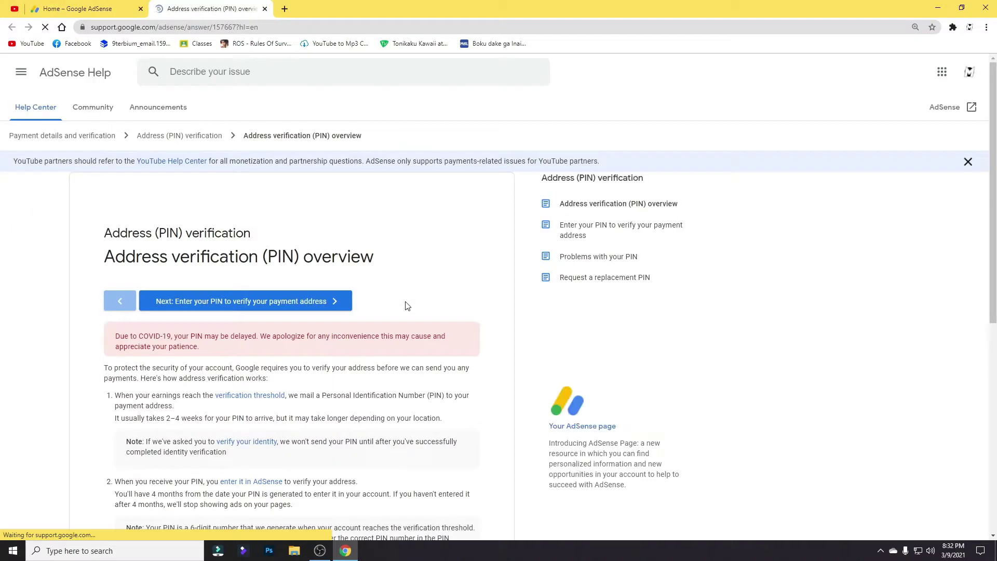
Scroll down the PIN overview article and follow the link to the PIN troubleshooter.
scroll(406, 306, down, 3)
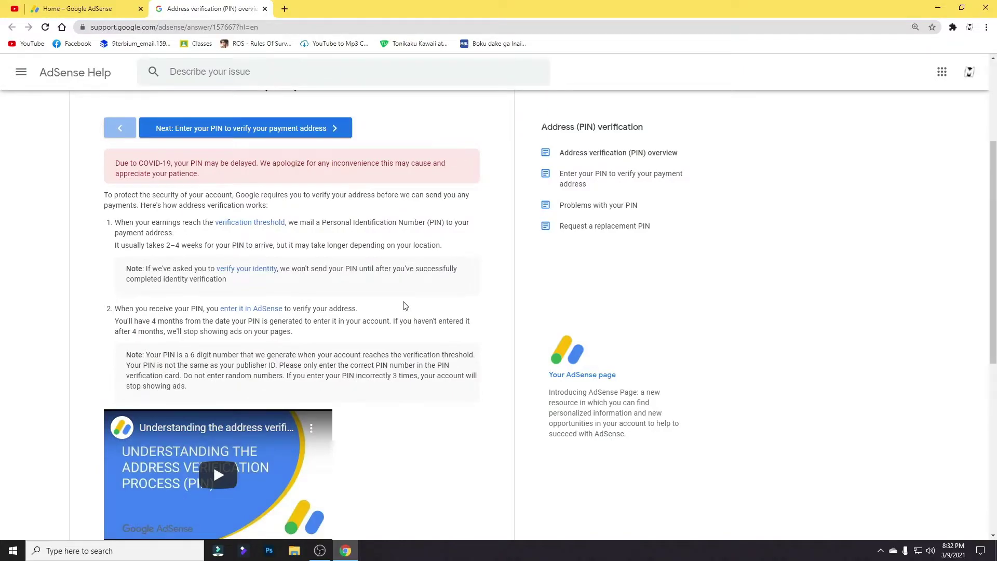
scroll(402, 310, down, 5)
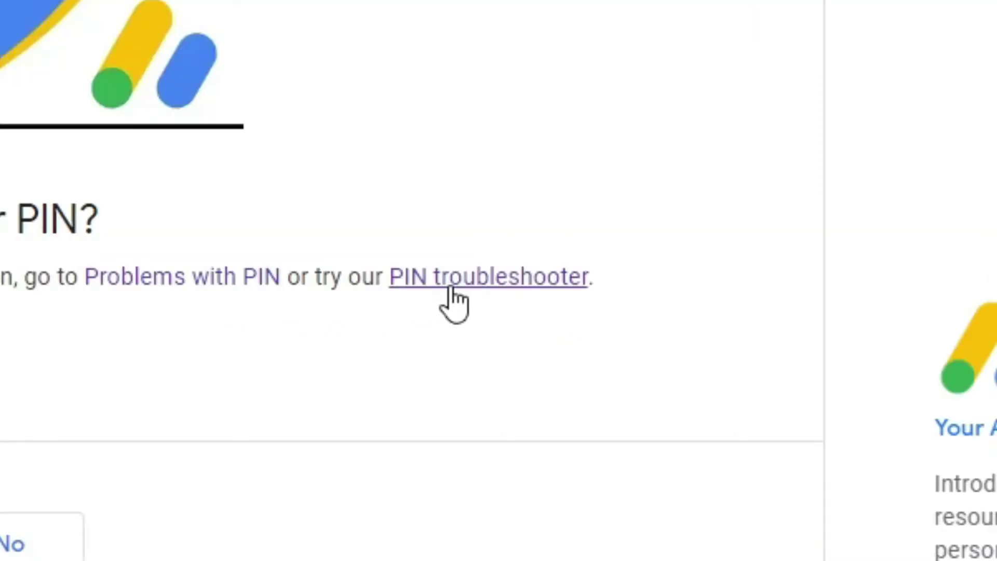
click(450, 290)
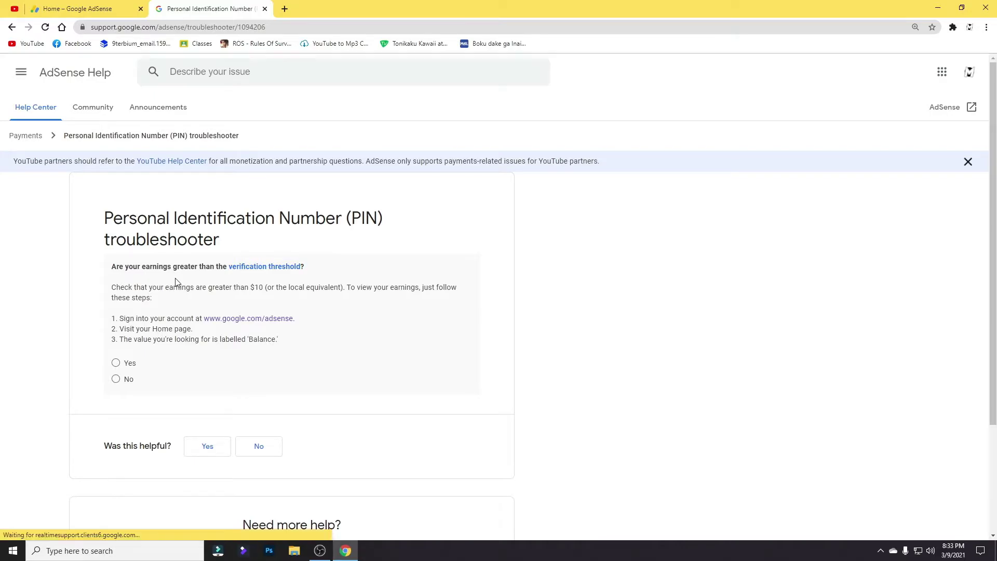
Answer Yes, No, Yes to the troubleshooter questions and open the PIN verification contact form.
click(116, 363)
scroll(174, 351, down, 2)
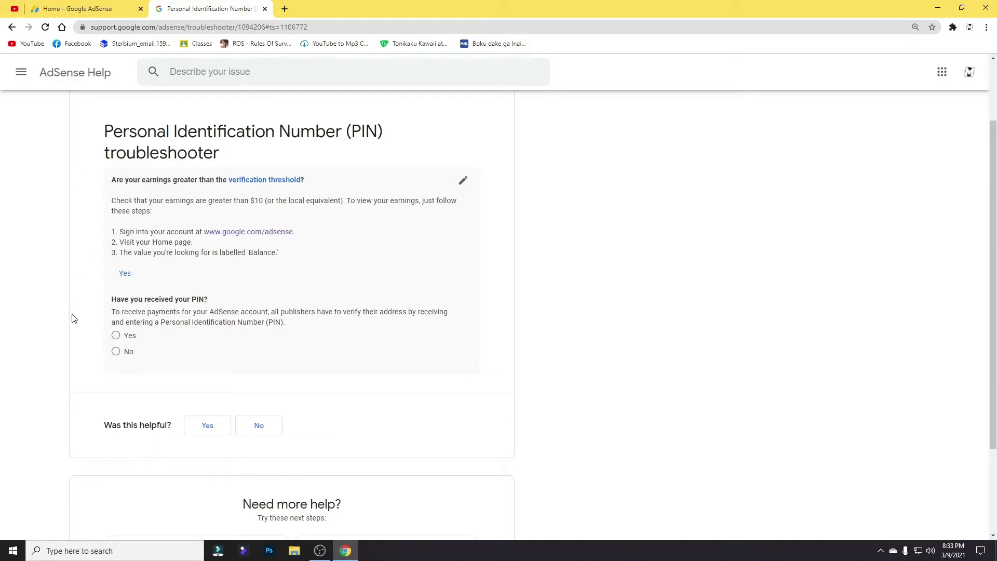
click(116, 352)
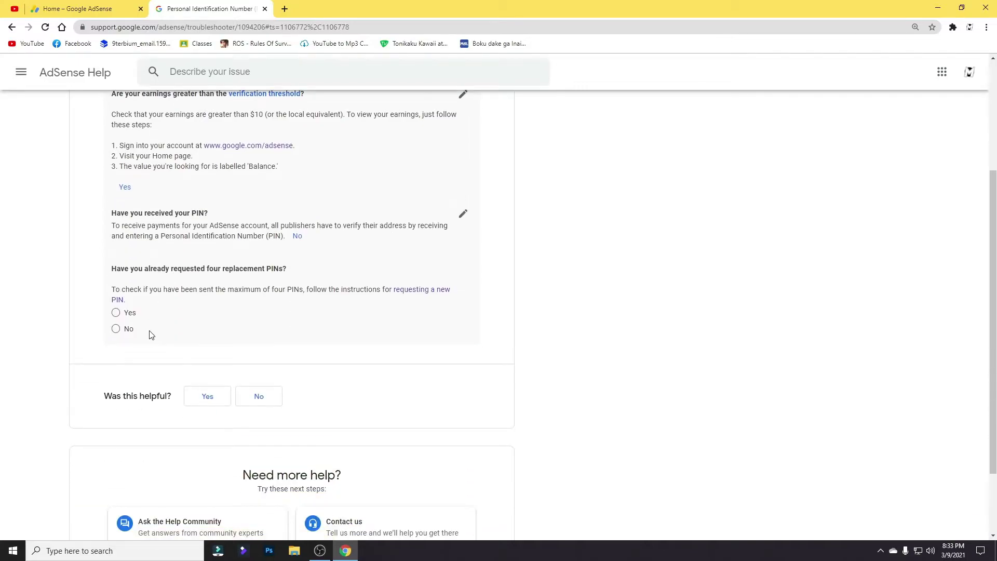
click(115, 314)
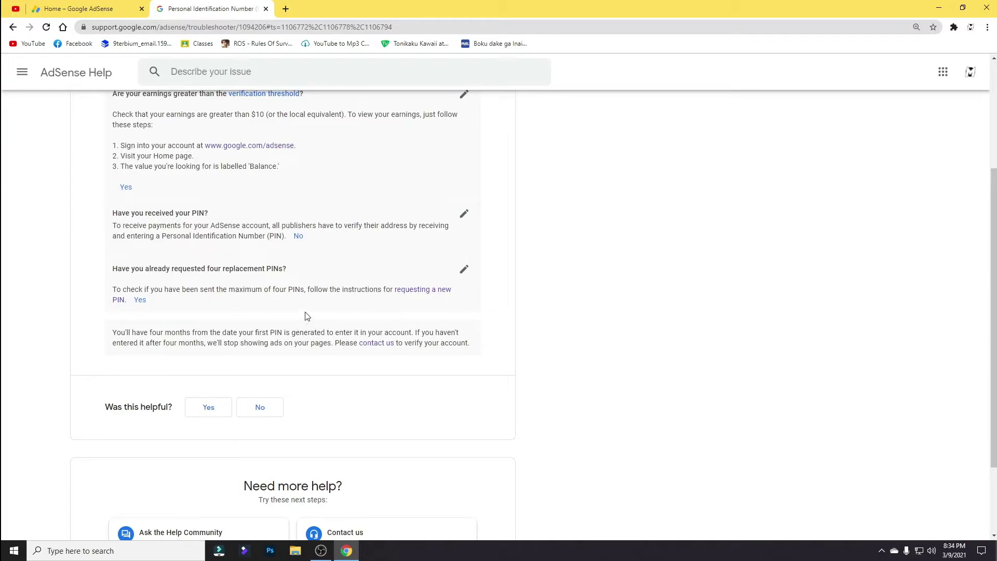
click(372, 342)
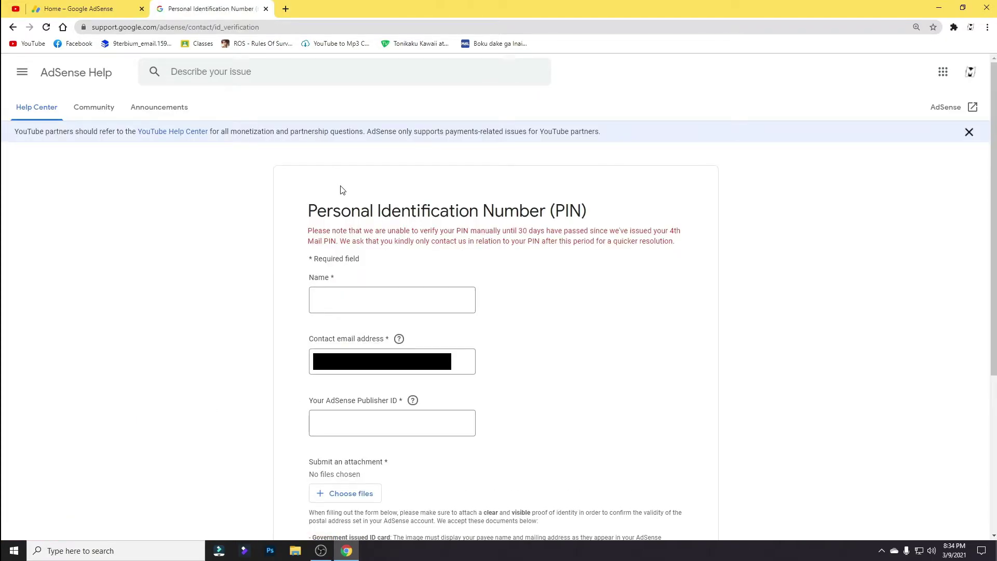
Enter the payee's full name in the form's Name field, correcting the typos.
click(365, 291)
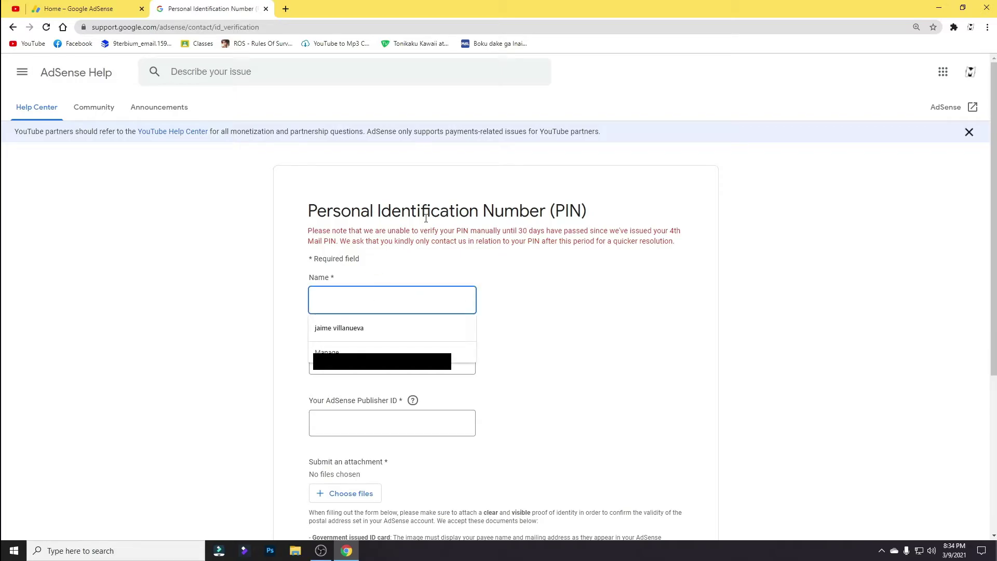
scroll(487, 233, down, 3)
scroll(486, 240, up, 2)
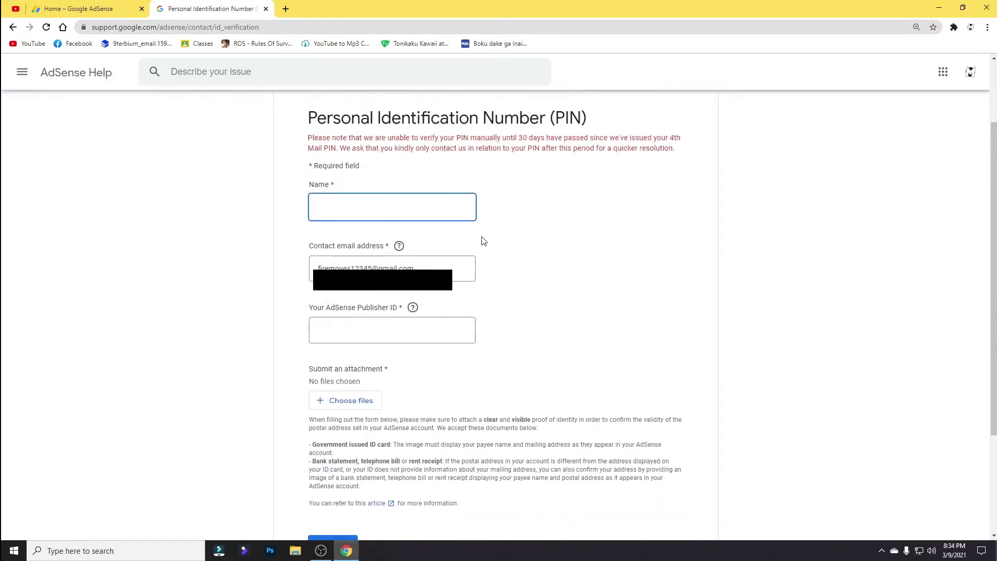
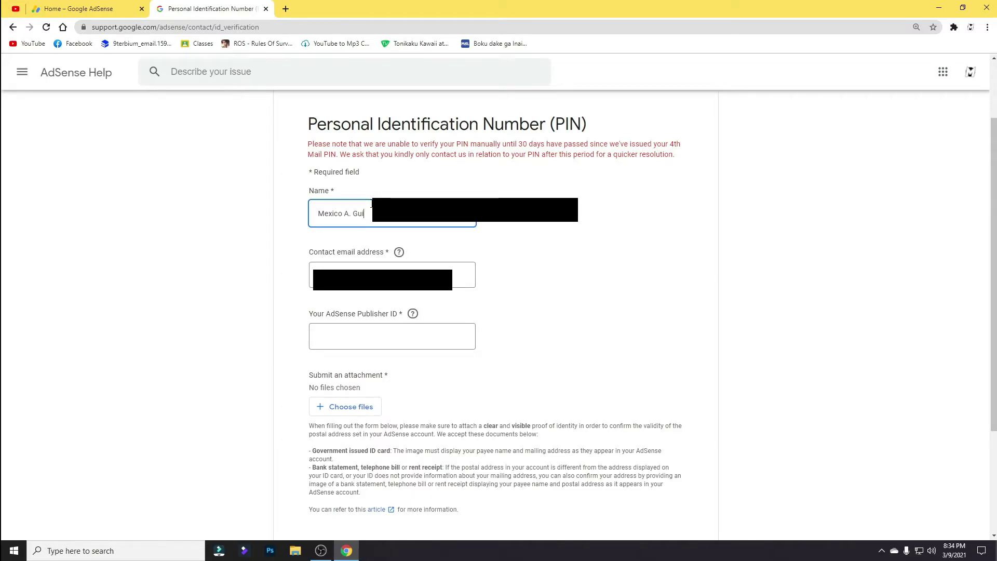
drag(395, 214, 365, 231)
key(BackSpace)
key(BackSpace)
key(BackSpace)
key(BackSpace)
key(BackSpace)
key(BackSpace)
key(BackSpace)
key(BackSpace)
key(BackSpace)
key(BackSpace)
key(BackSpace)
key(BackSpace)
key(BackSpace)
key(BackSpace)
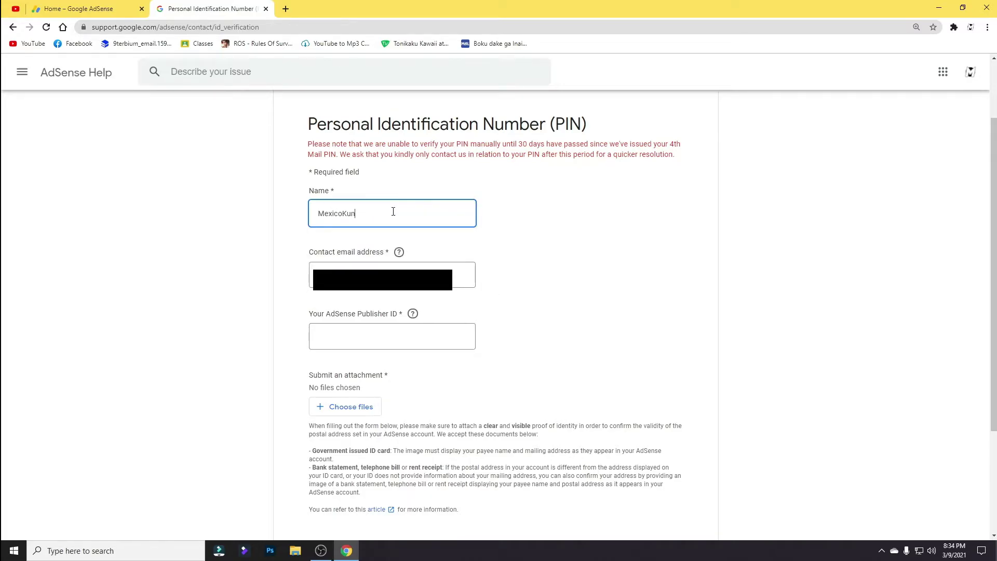
click(412, 328)
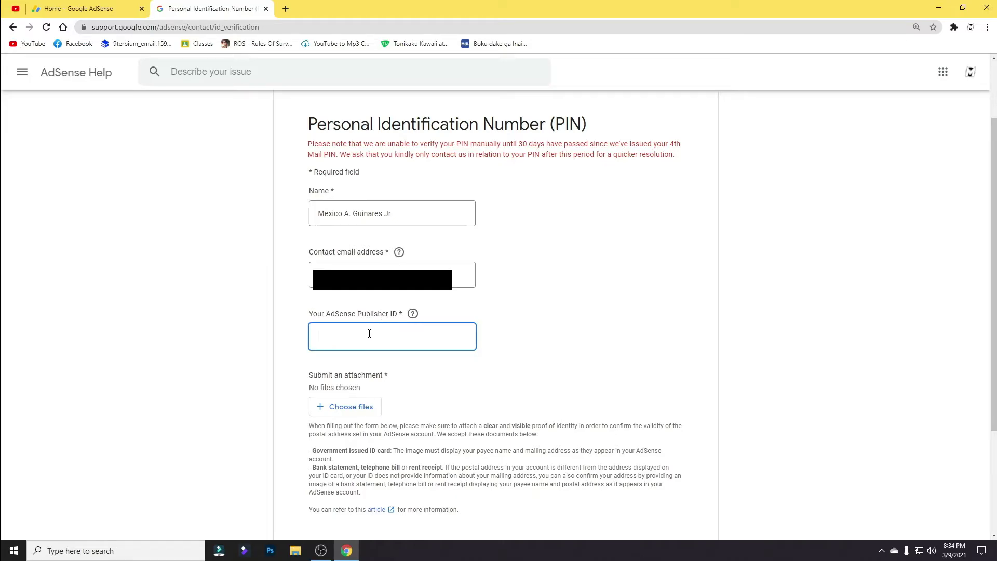
Go to AdSense Account information and select the Publisher ID value.
click(78, 8)
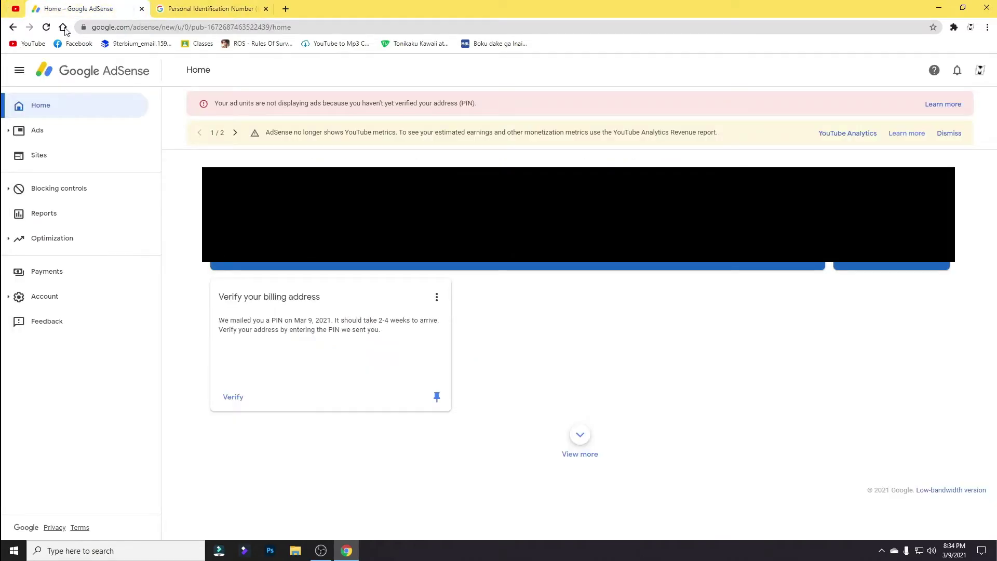
click(46, 297)
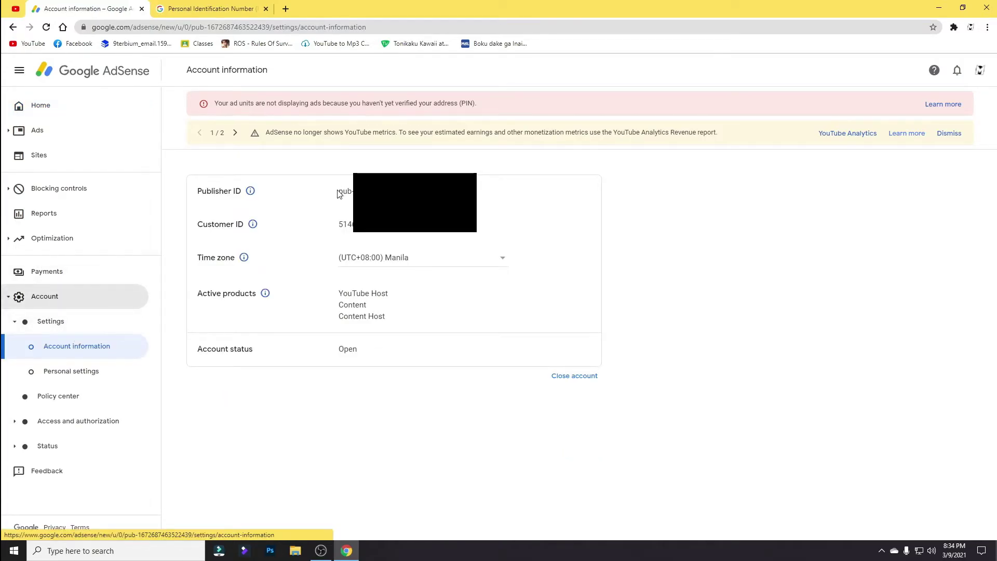
drag(339, 194, 405, 193)
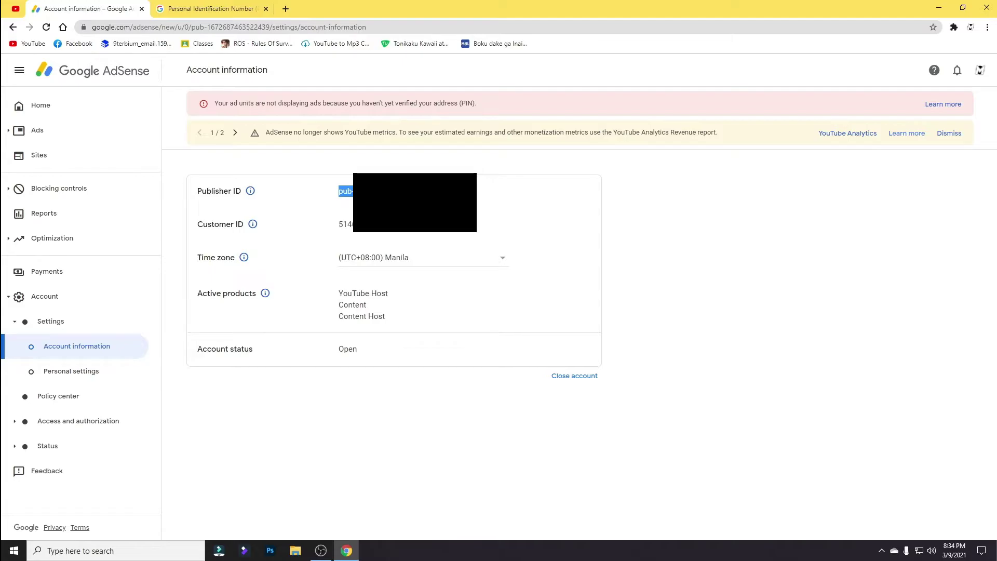
Paste the Publisher ID into the PIN contact form.
key(ctrl+Tab)
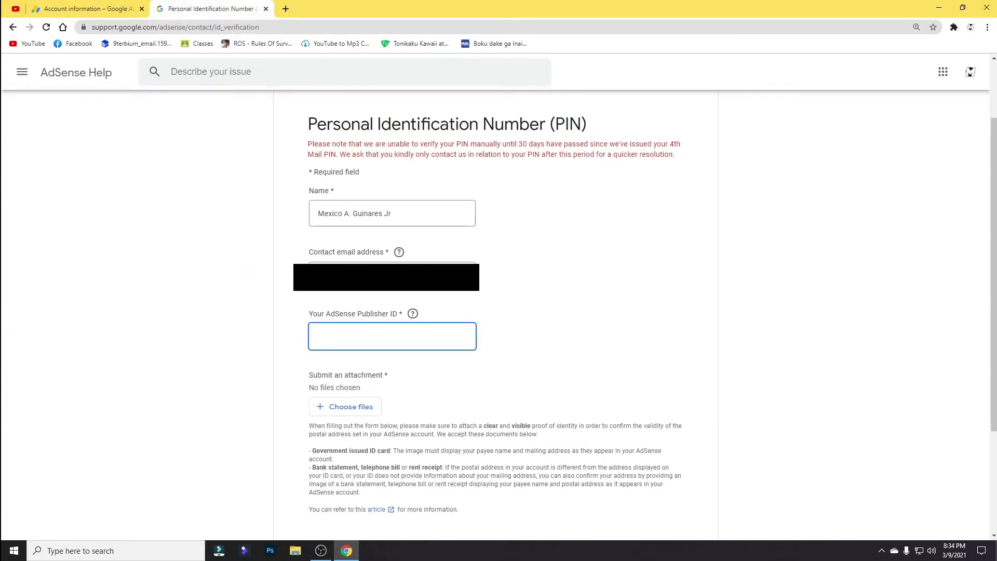
key(ctrl+v)
click(276, 335)
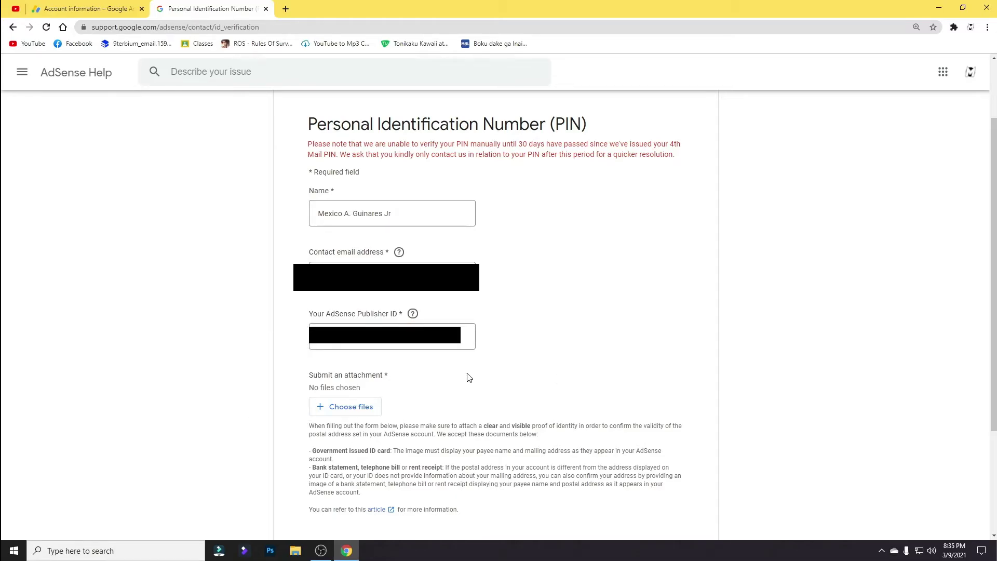
Attach the ID-card image (292.2 kB) as proof of identity.
click(364, 411)
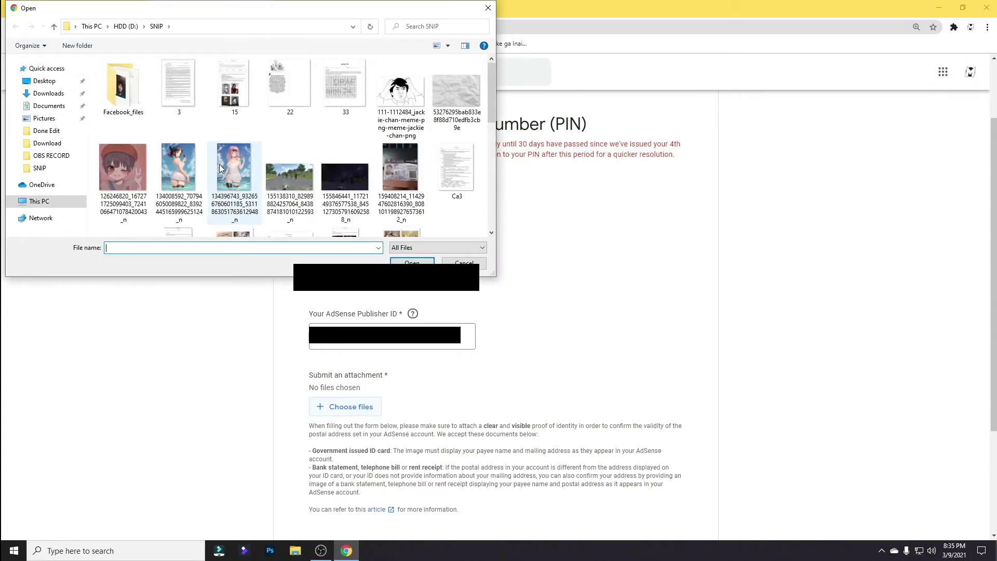
scroll(232, 169, down, 1)
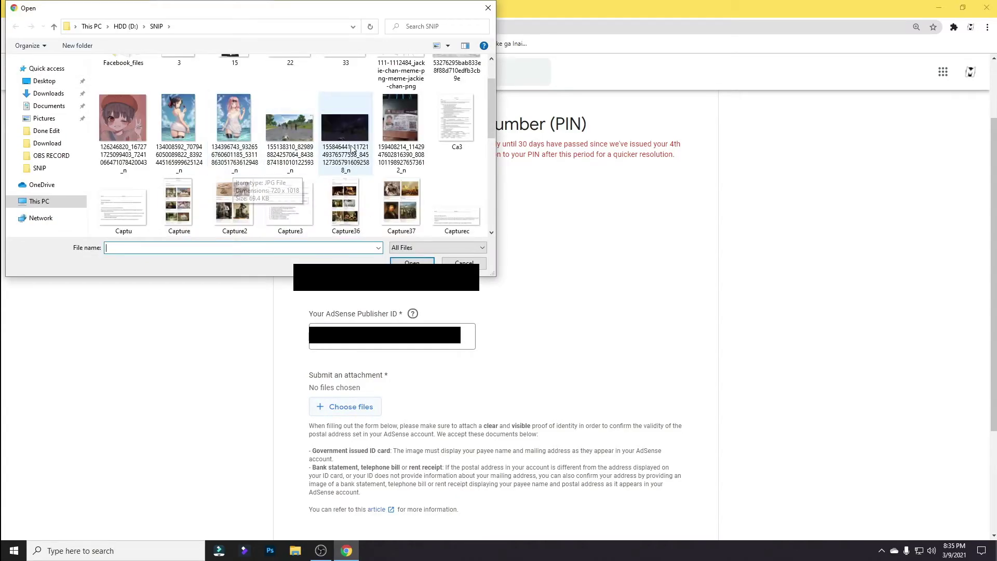
double_click(396, 124)
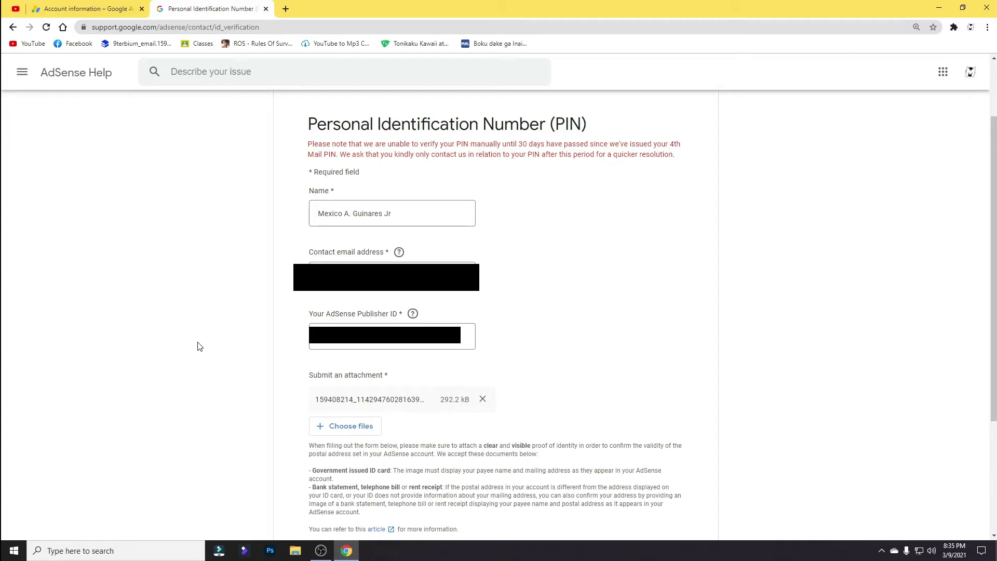
scroll(192, 349, down, 2)
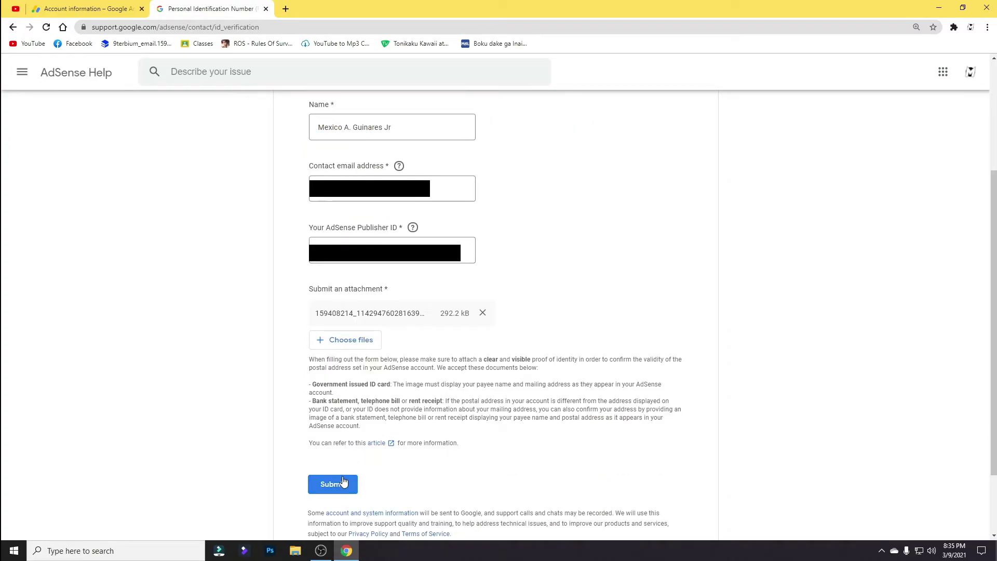
Submit the PIN verification form to AdSense Support.
click(342, 483)
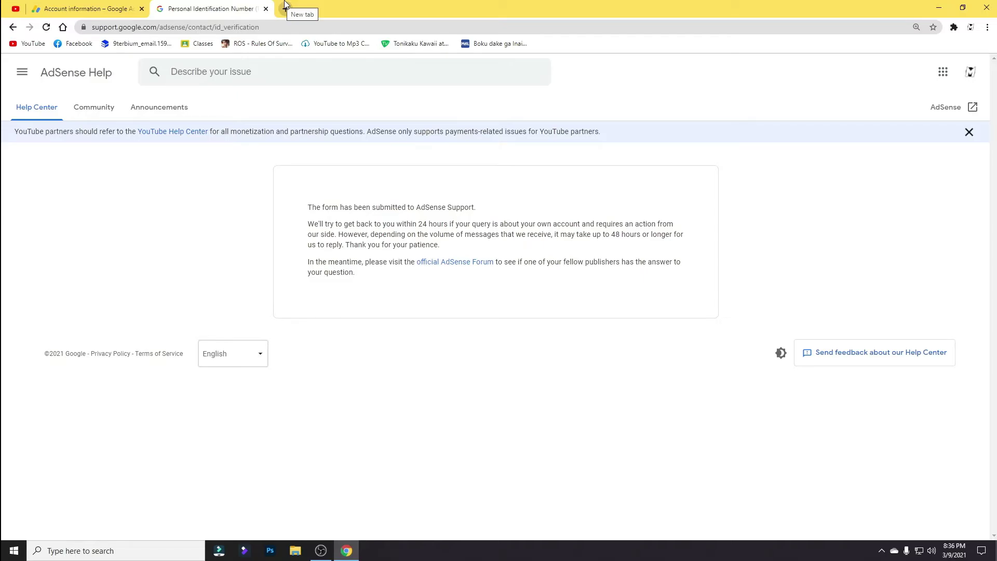
click(286, 8)
Open the Gmail inbox in a new tab via the 'gm' address-bar suggestion.
text(gm)
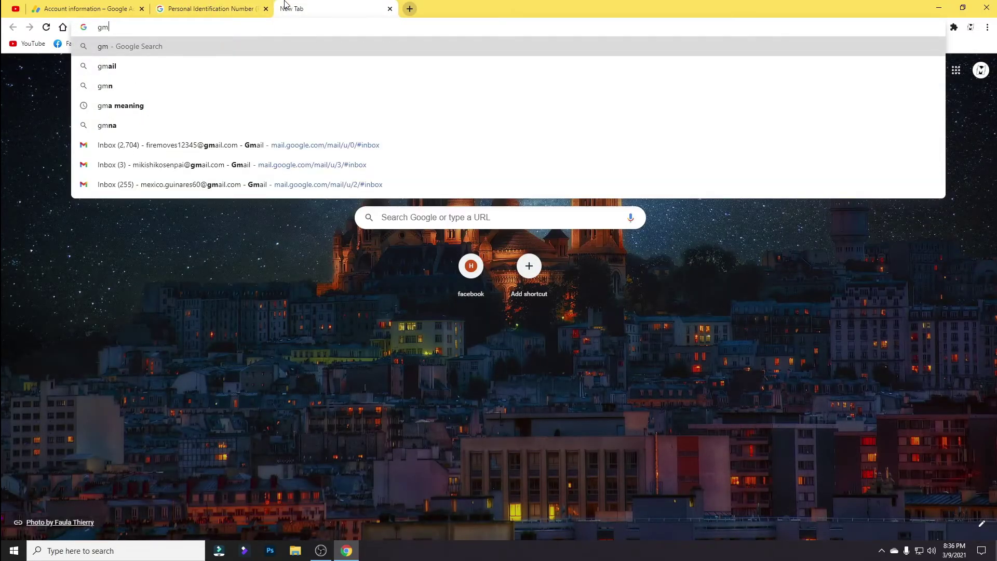
key(Up)
key(Up)
key(Up)
key(Return)
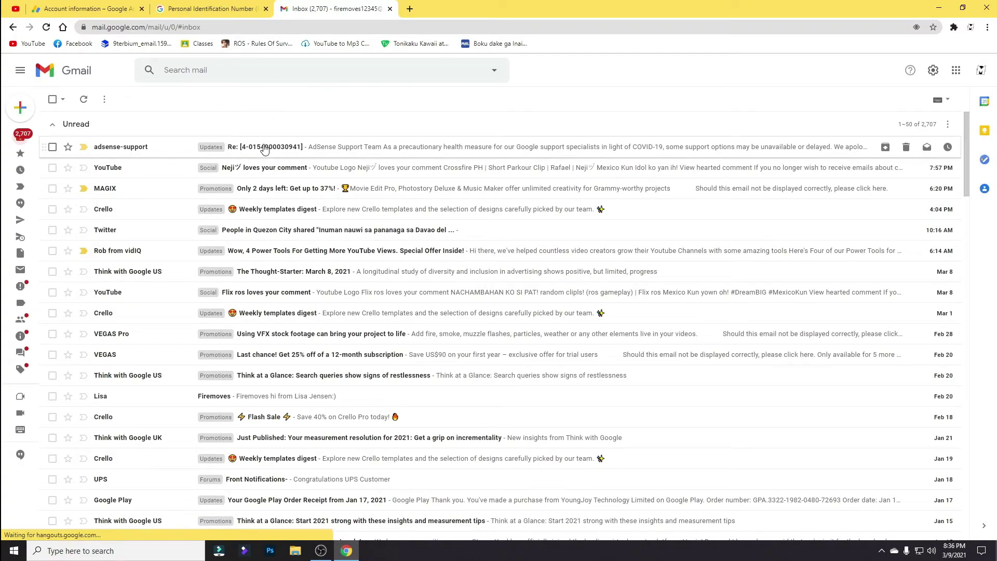
View the AdSense Support email, go back, and refresh the inbox for new mail.
click(265, 148)
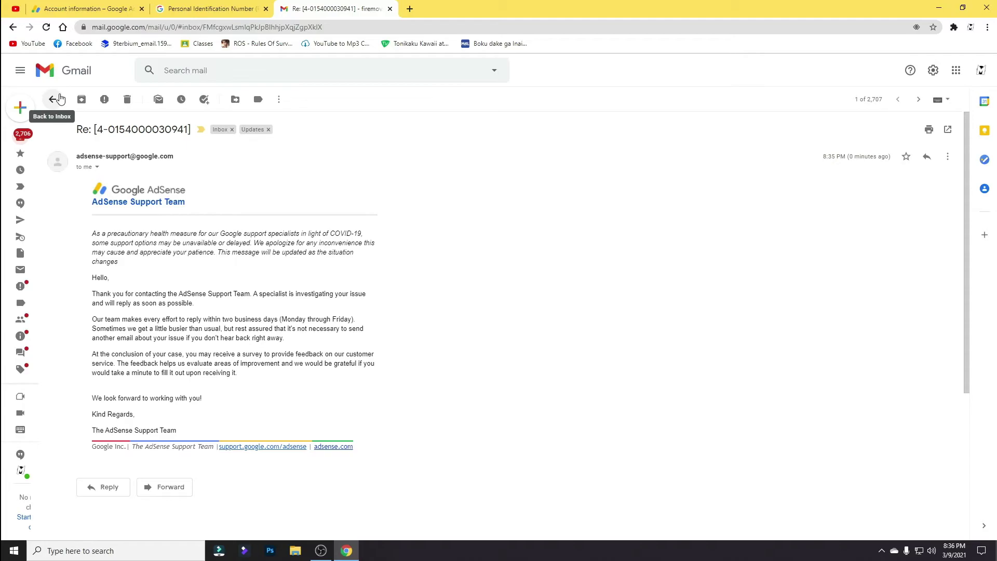
right_click(60, 99)
key(Escape)
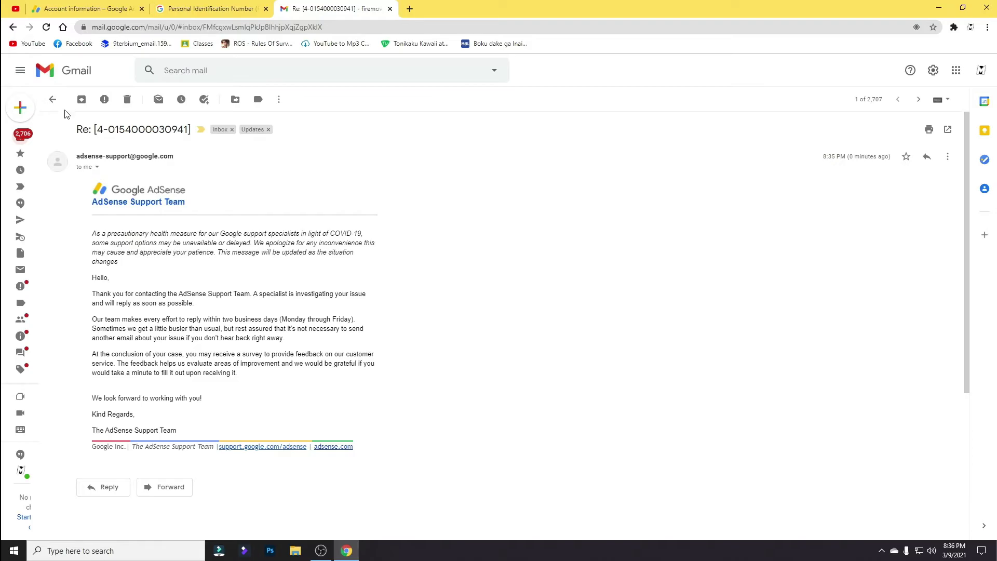
click(54, 101)
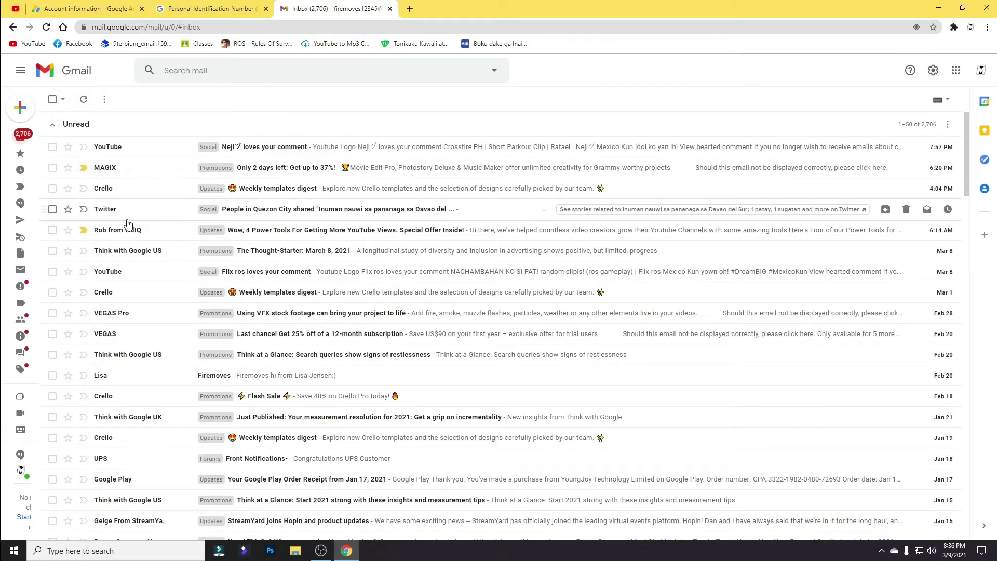
click(83, 98)
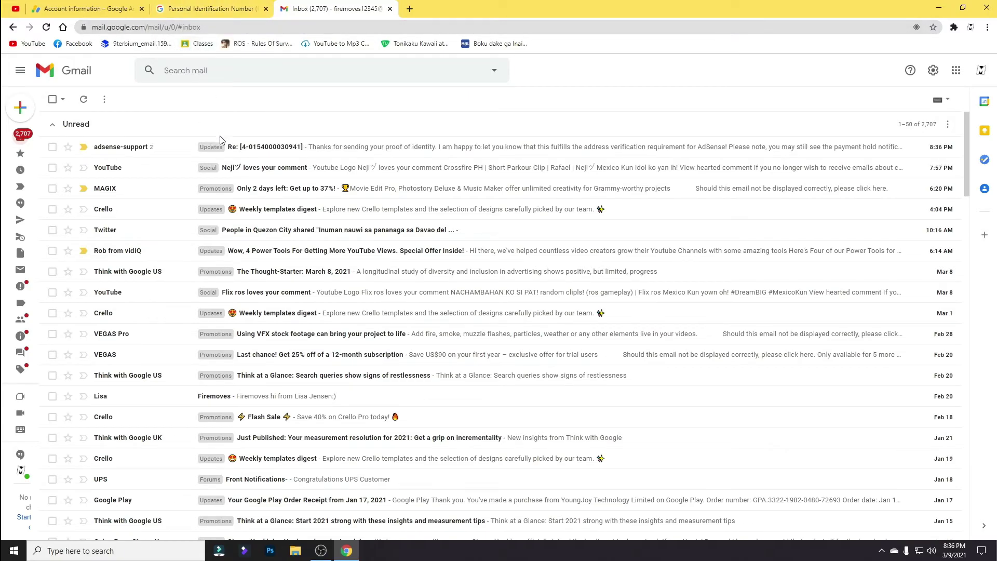
Read AdSense Support's reply confirming the PIN verification, then go back to the inbox.
click(223, 148)
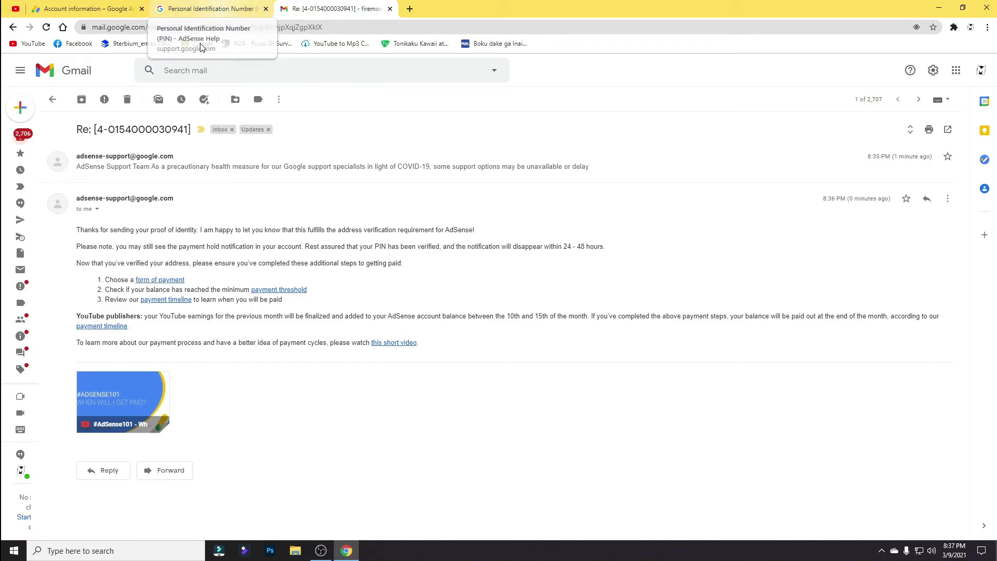
click(51, 104)
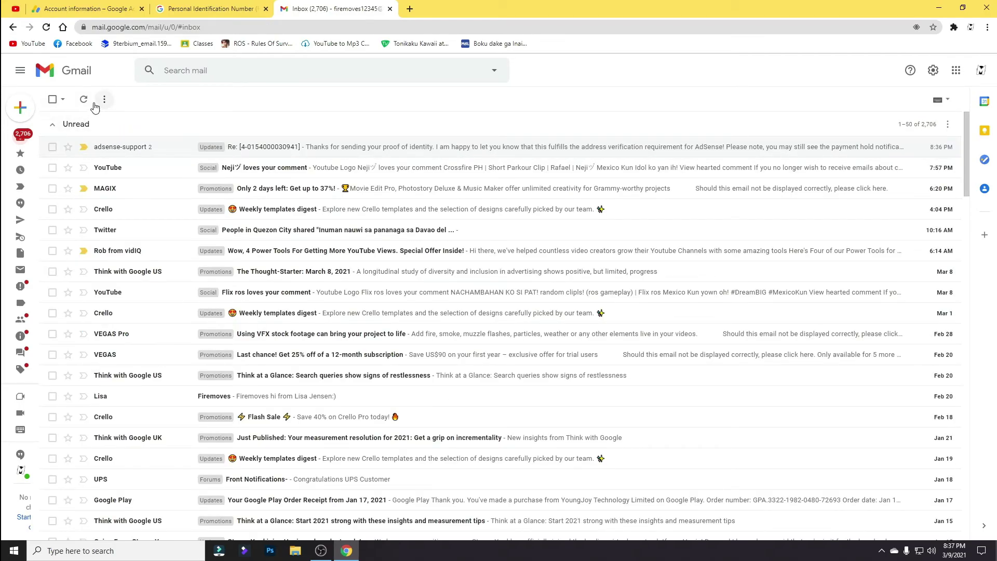
Refresh the Gmail inbox twice, scrolling through the message list.
click(88, 104)
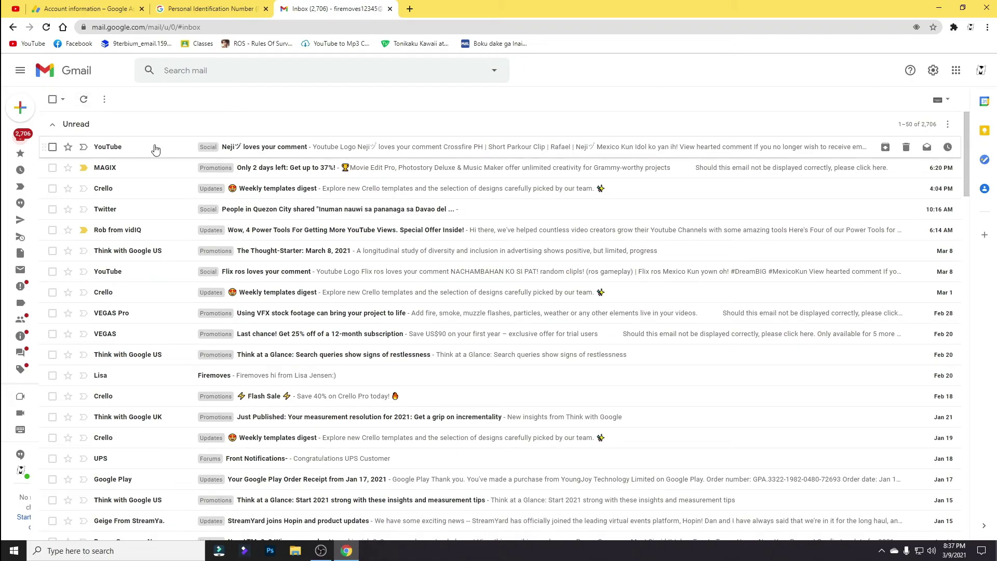
scroll(155, 159, down, 10)
scroll(142, 343, down, 1)
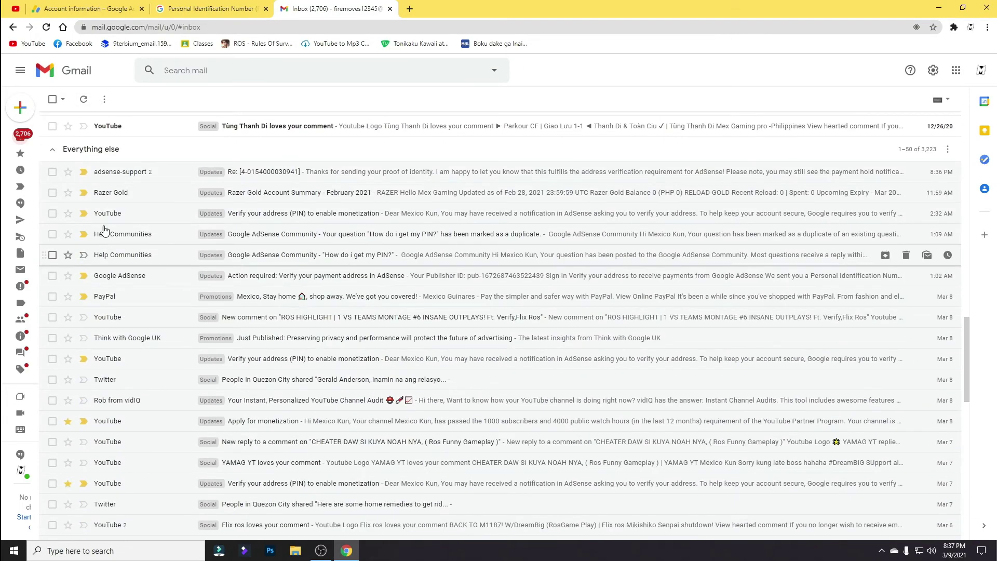
scroll(135, 275, up, 12)
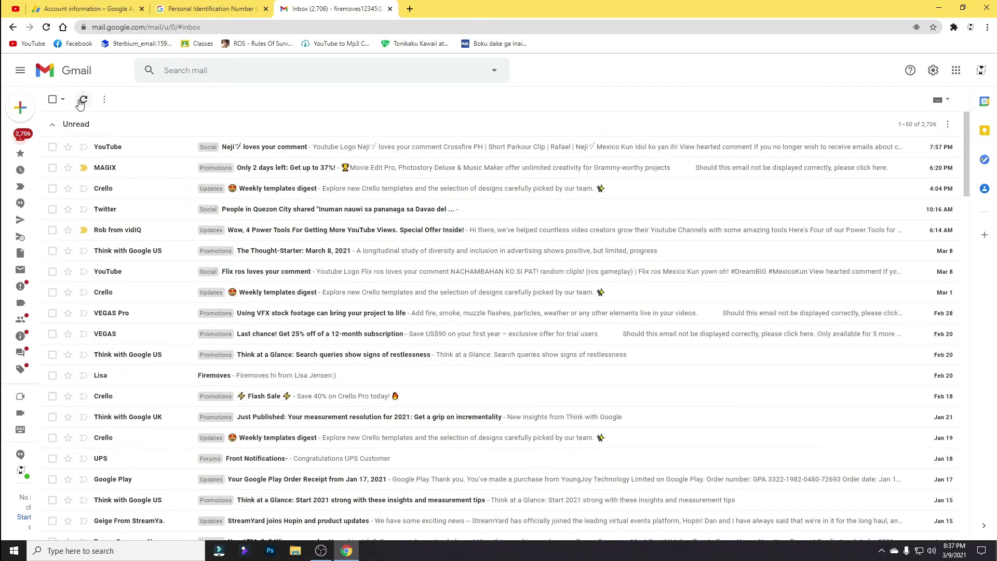
click(83, 99)
Close the AdSense Help tab.
click(221, 7)
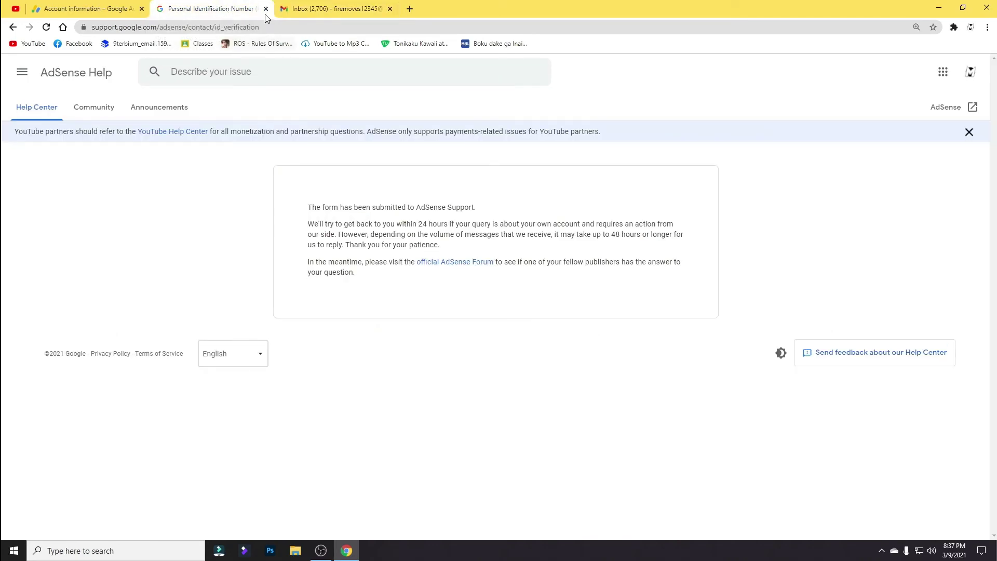
click(265, 9)
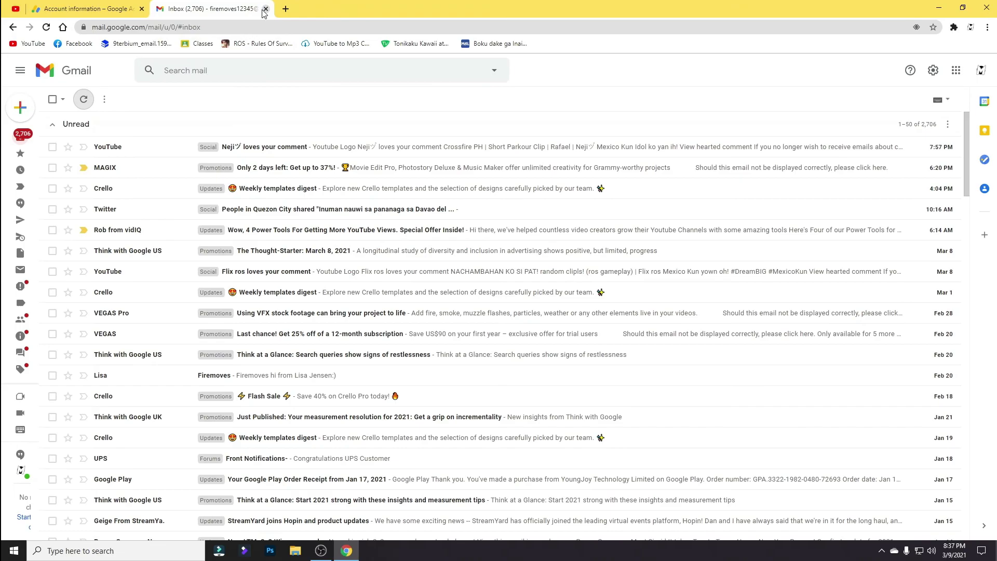
click(83, 100)
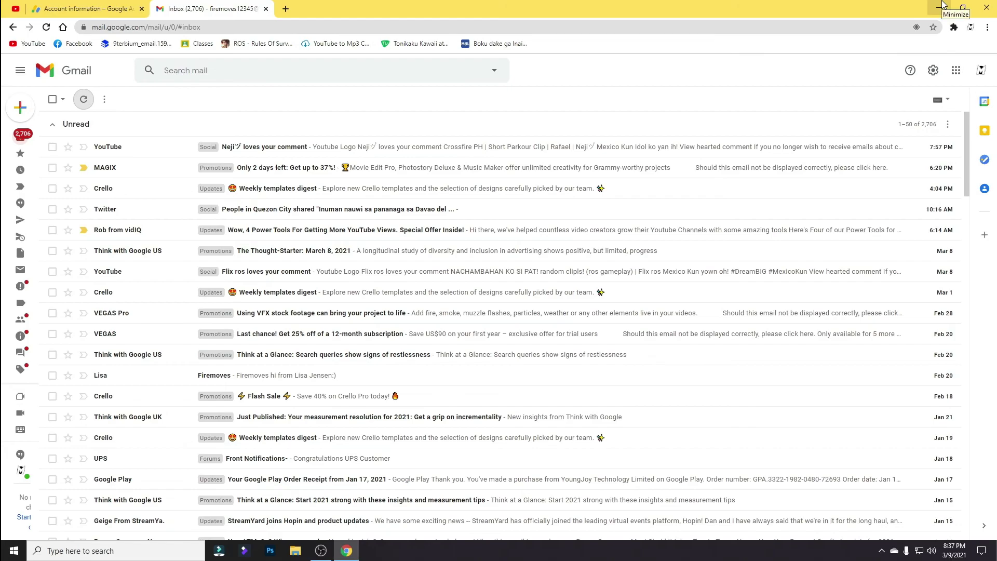
Minimize Chrome and refresh the Windows desktop.
click(941, 6)
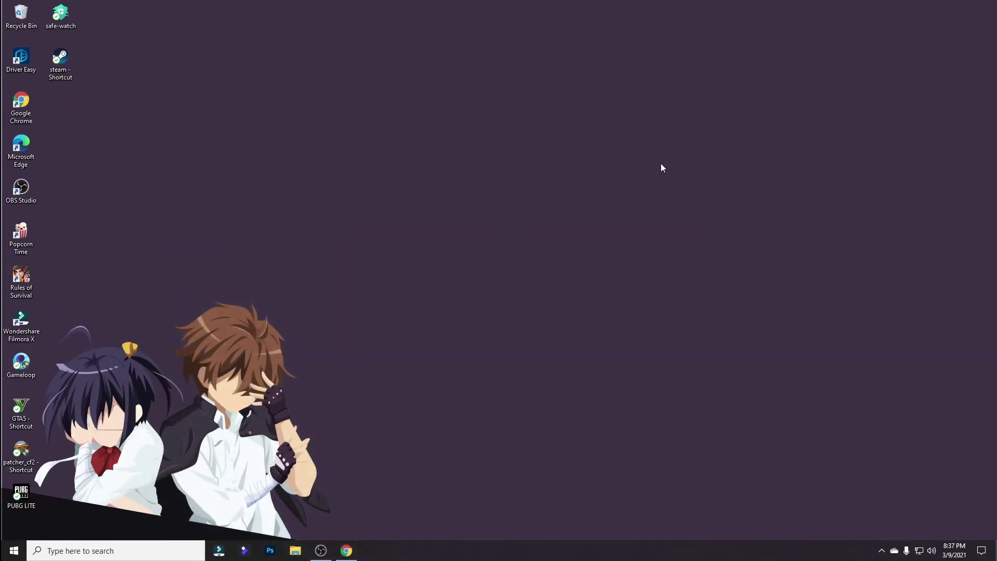
right_click(368, 243)
click(395, 289)
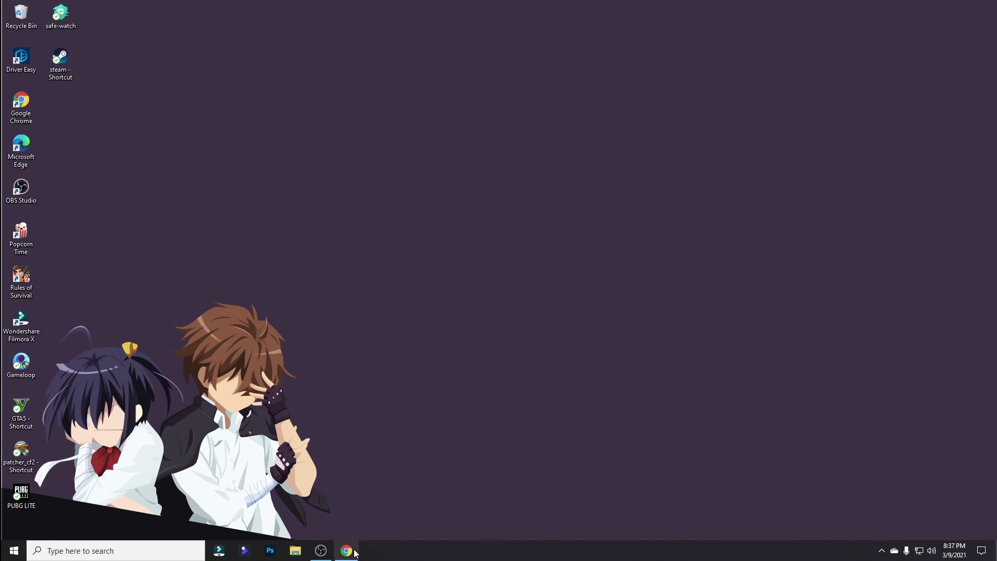